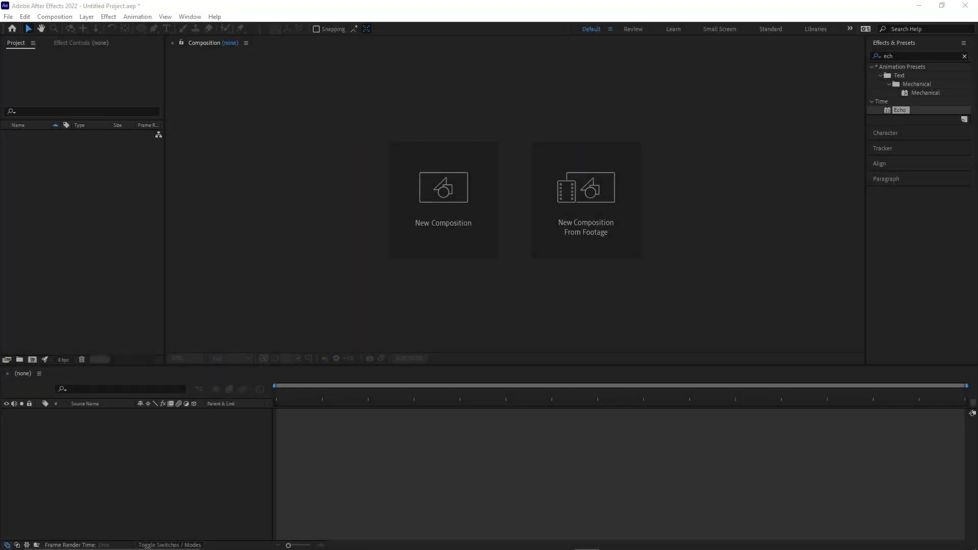
Start a new 1080×1080, 30 fps, 2-second black composition named 'Loading Point'.
click(440, 209)
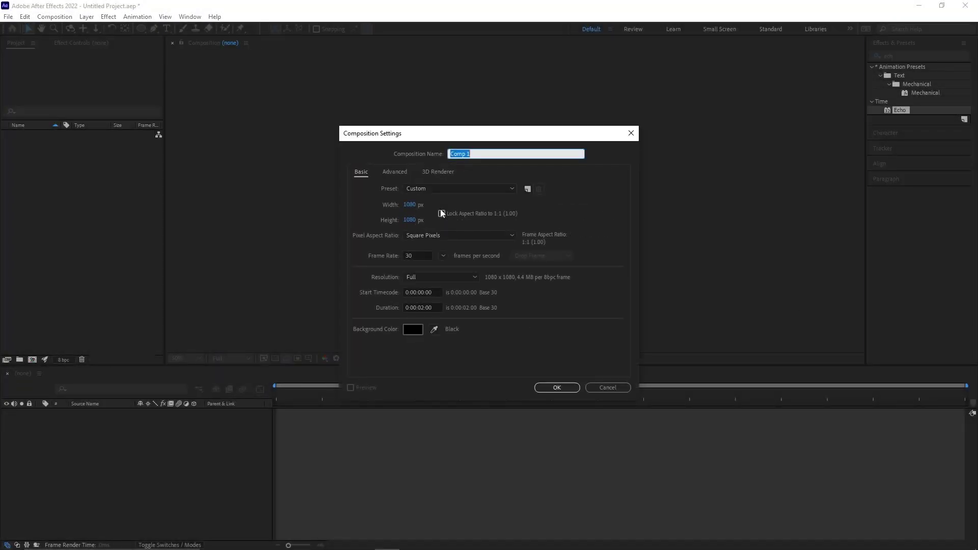
text(Loading Point)
Confirm the composition and create a full-composition white ellipse with the Ellipse tool.
click(558, 389)
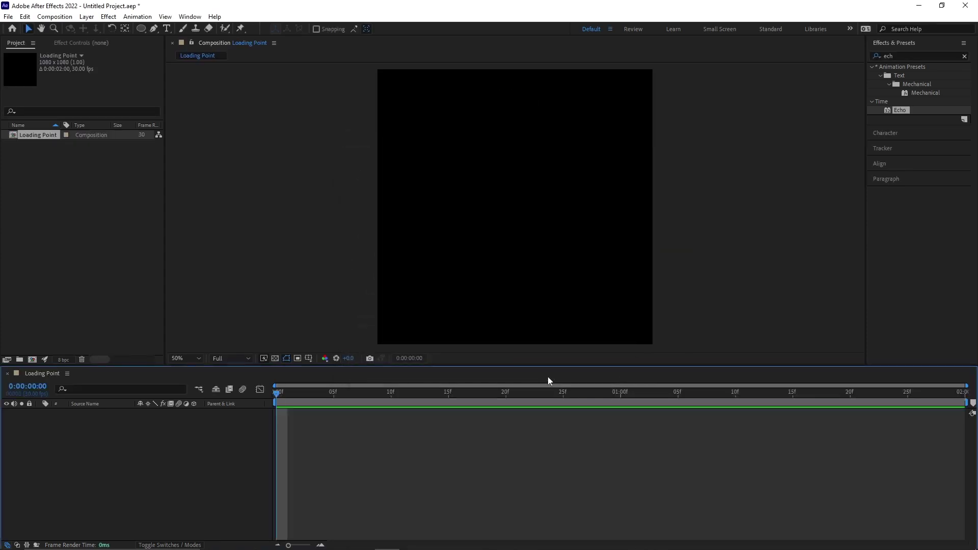
click(141, 29)
click(187, 51)
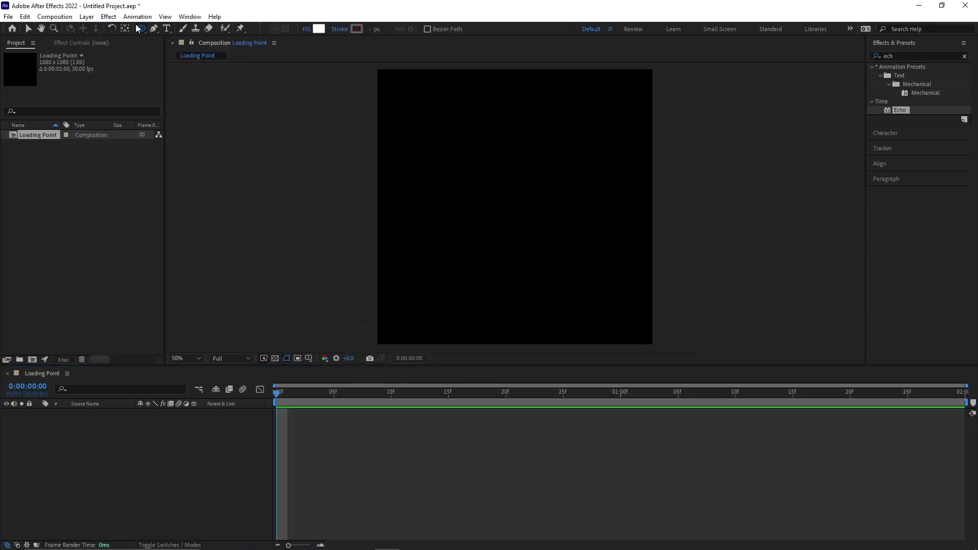
double_click(141, 30)
Scale the circle's shape layer down to 10%.
key(v)
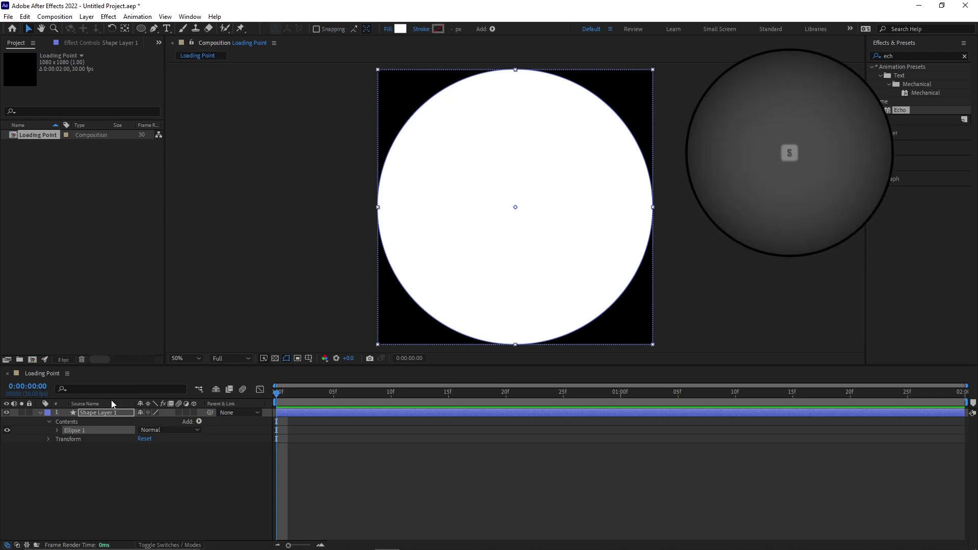
click(96, 414)
key(s)
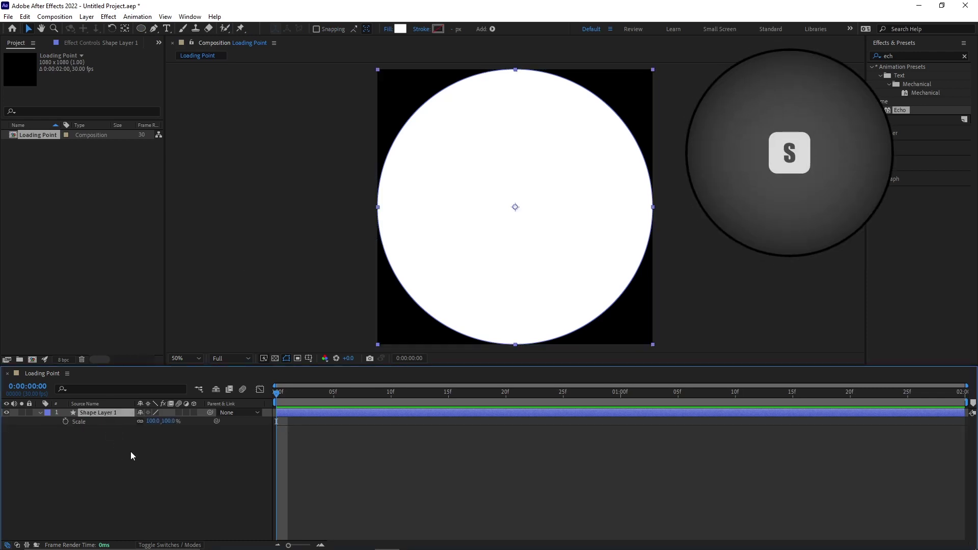
drag(150, 426, 114, 426)
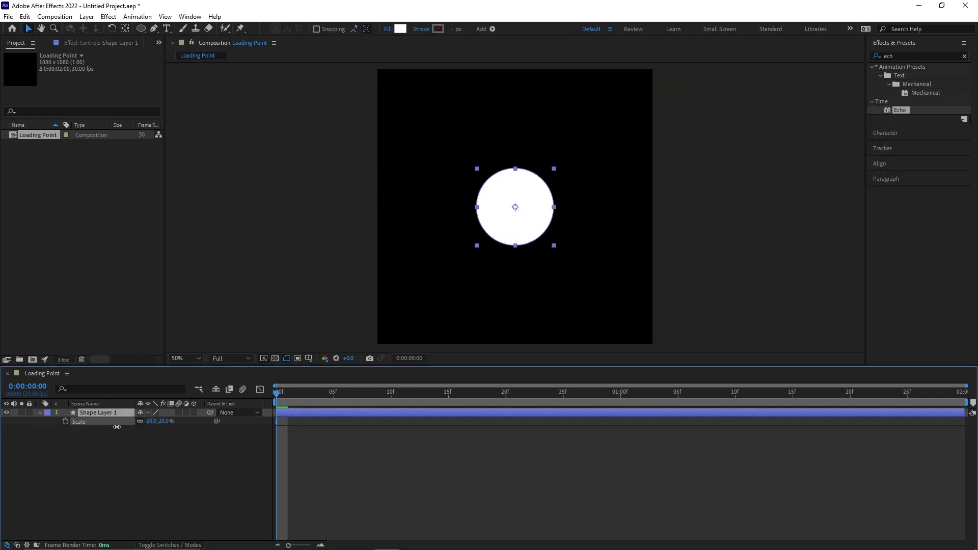
click(153, 421)
text(10)
key(Return)
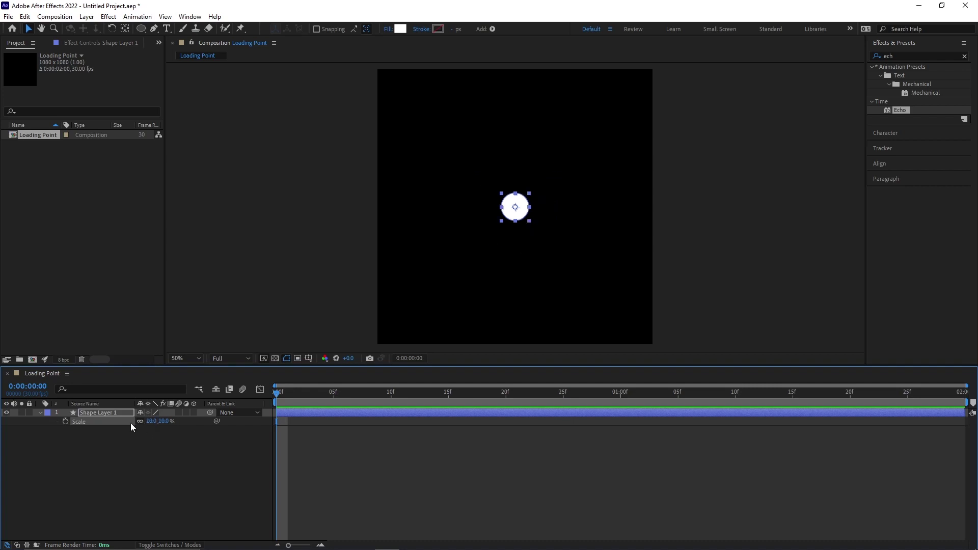
Set Shape Layer 1's anchor point Y to 400, pushing the circle toward the top.
click(41, 413)
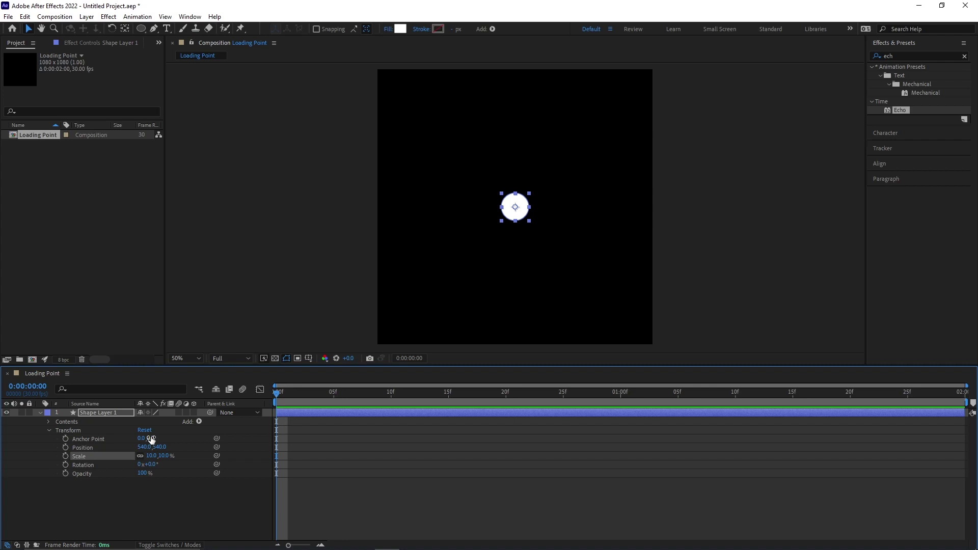
drag(150, 439, 523, 491)
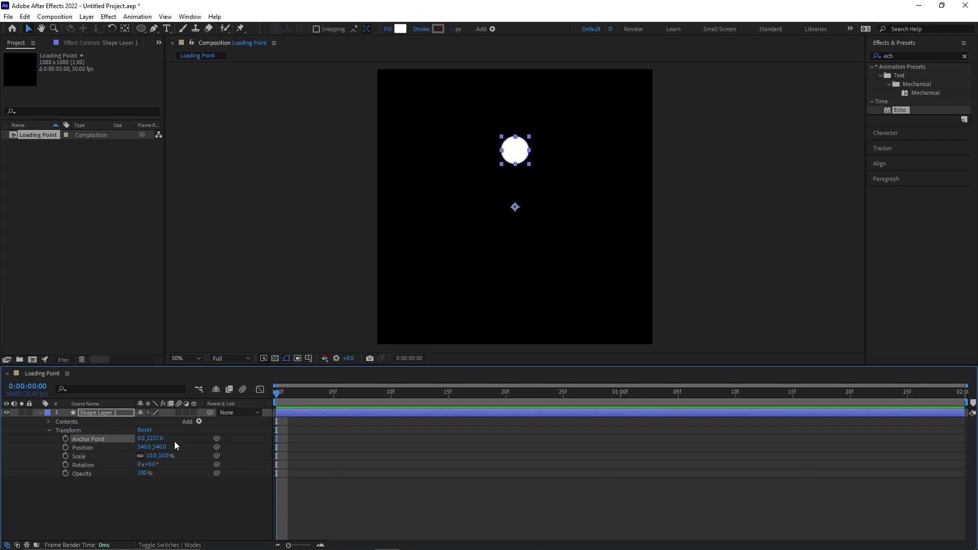
drag(155, 439, 536, 483)
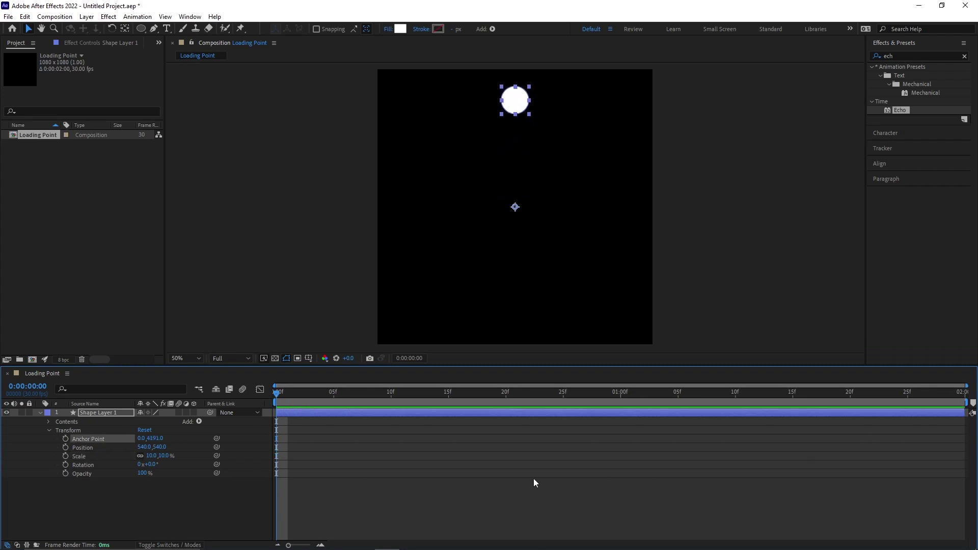
click(155, 438)
text(400)
key(Return)
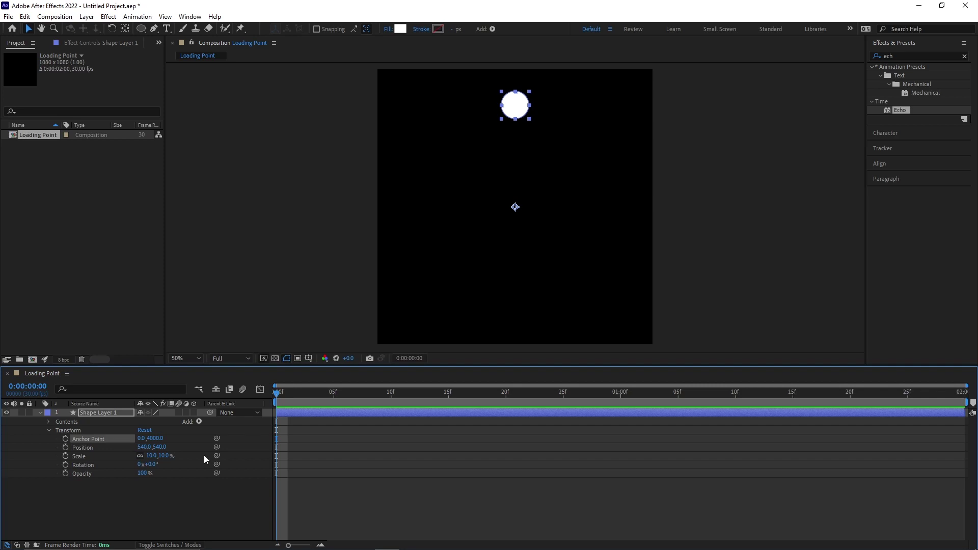
Keyframe rotation from 0 at frame zero to one full revolution at 0:00:01:21.
click(85, 415)
key(r)
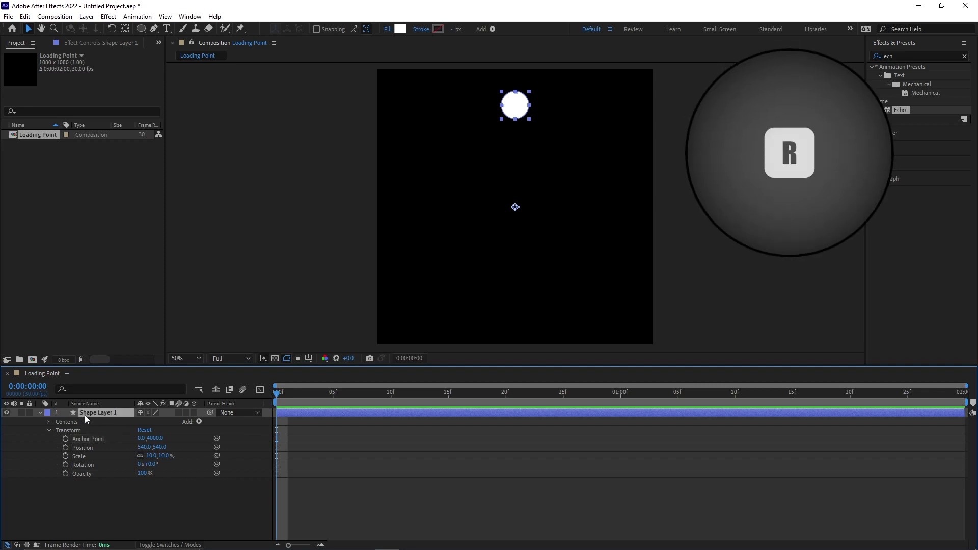
click(65, 421)
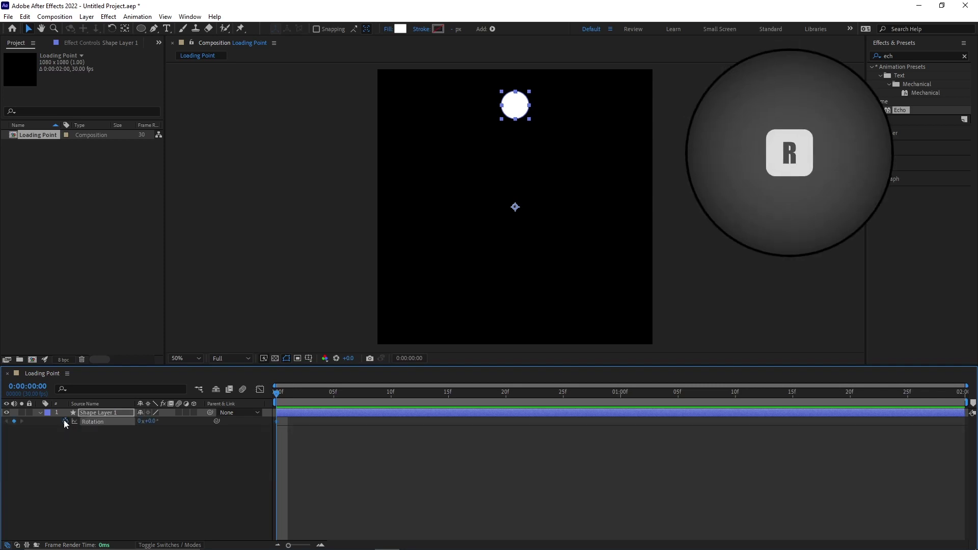
click(862, 393)
click(140, 422)
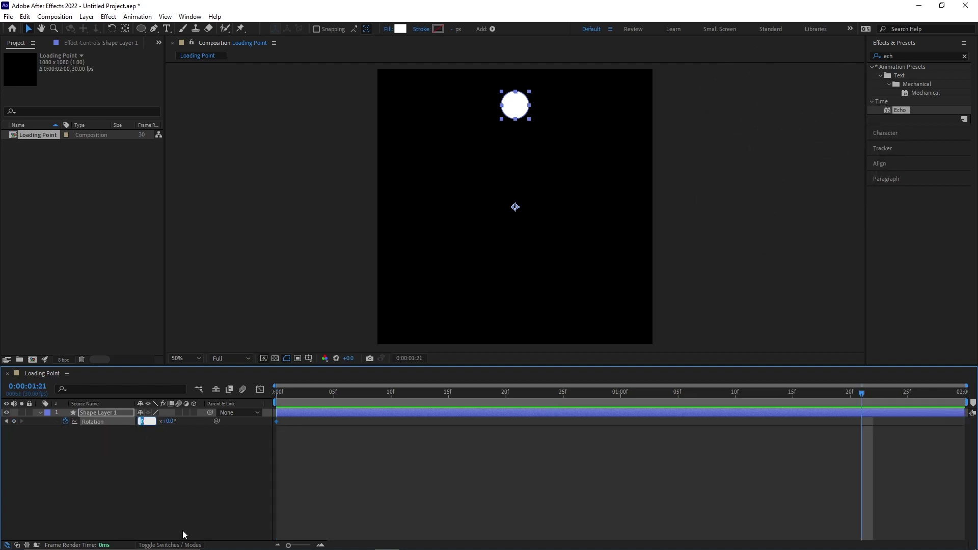
text(1)
key(Return)
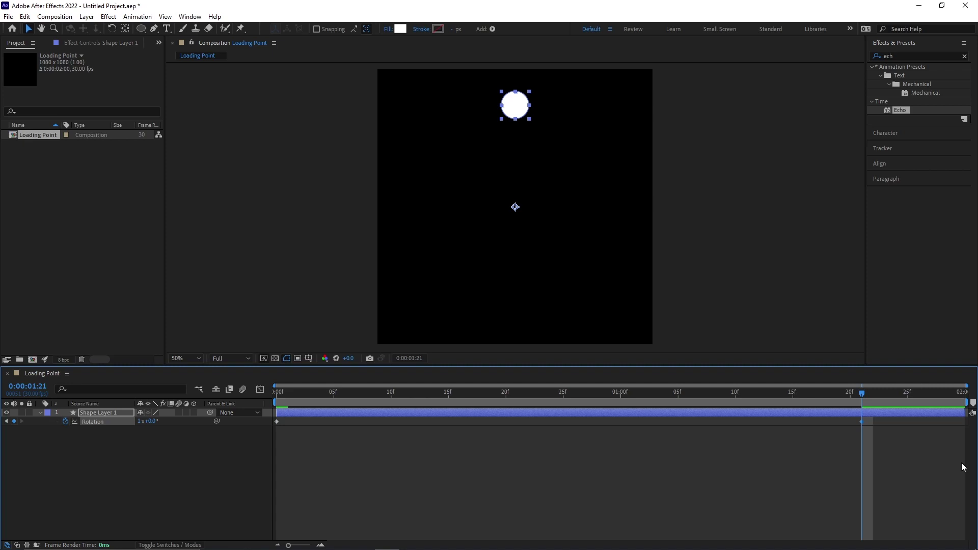
Apply Easy Ease to both rotation keyframes and check the motion at frame 23.
drag(963, 467, 269, 426)
key(F9)
click(355, 462)
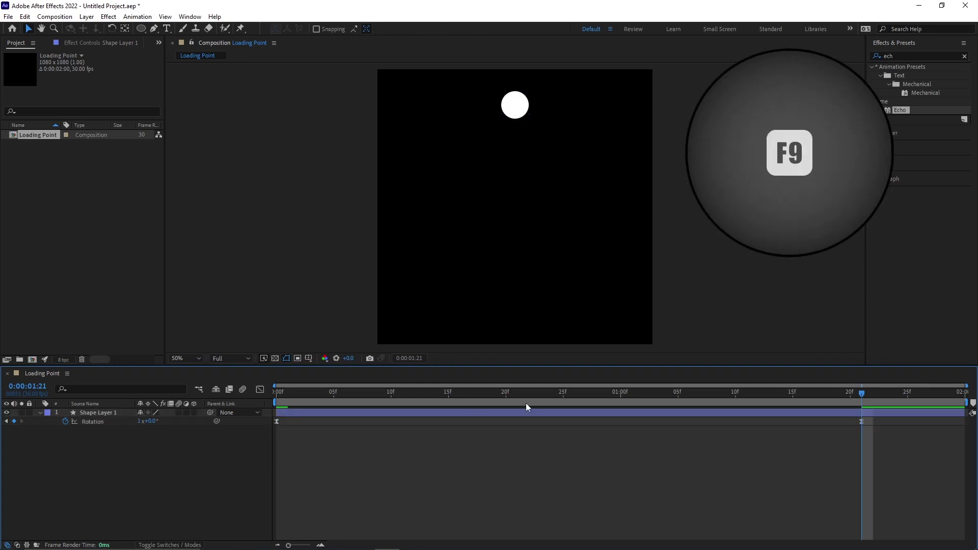
click(540, 394)
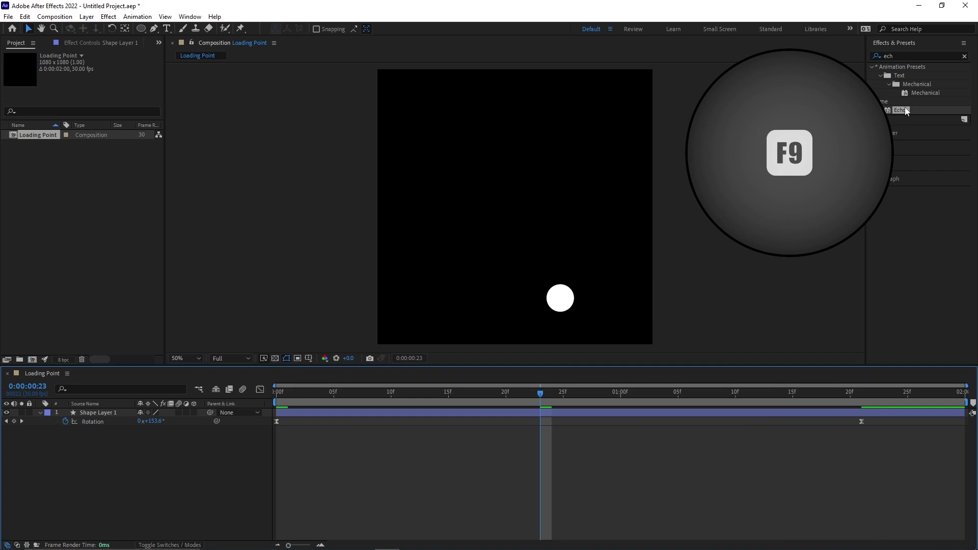
Apply the Echo effect to the shape layer with an Echo Time of -0.06.
drag(907, 112, 93, 411)
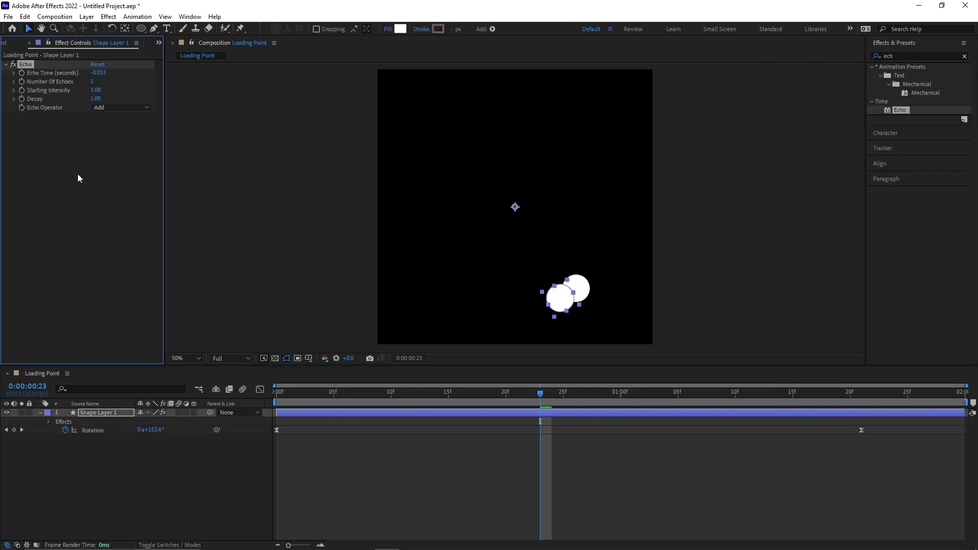
click(97, 74)
text(-0.07)
key(Return)
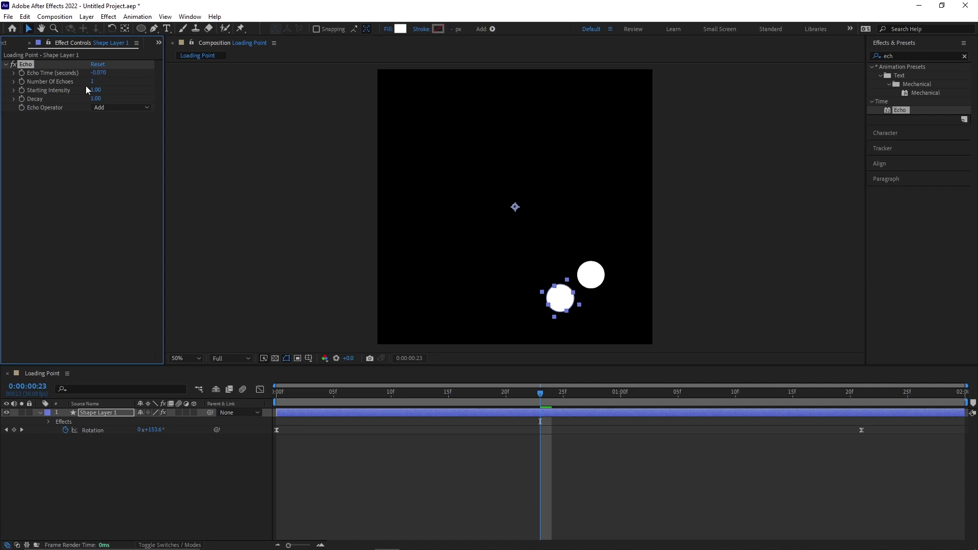
click(104, 73)
text(-0.06)
key(Return)
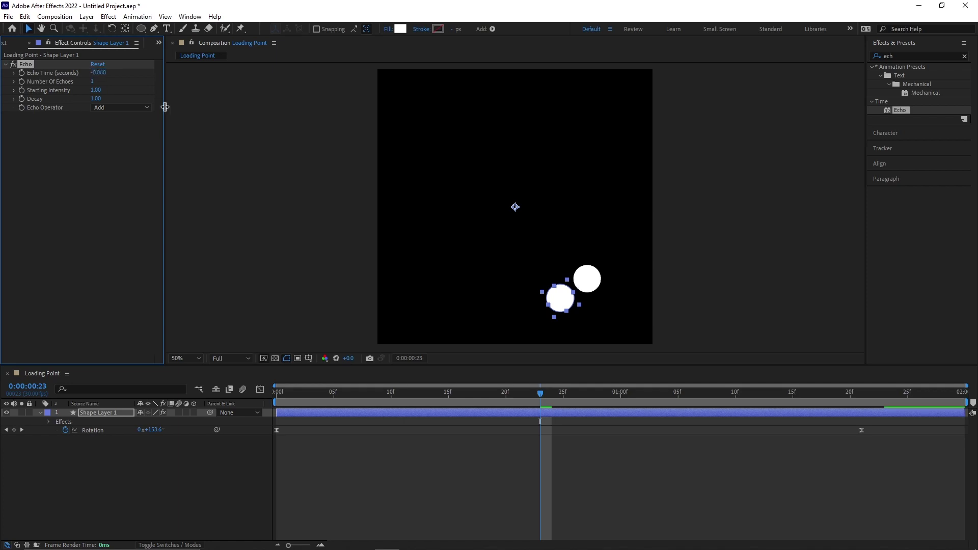
Set Number Of Echoes to 4 and preview the trailing animation.
click(94, 82)
text(4)
key(Return)
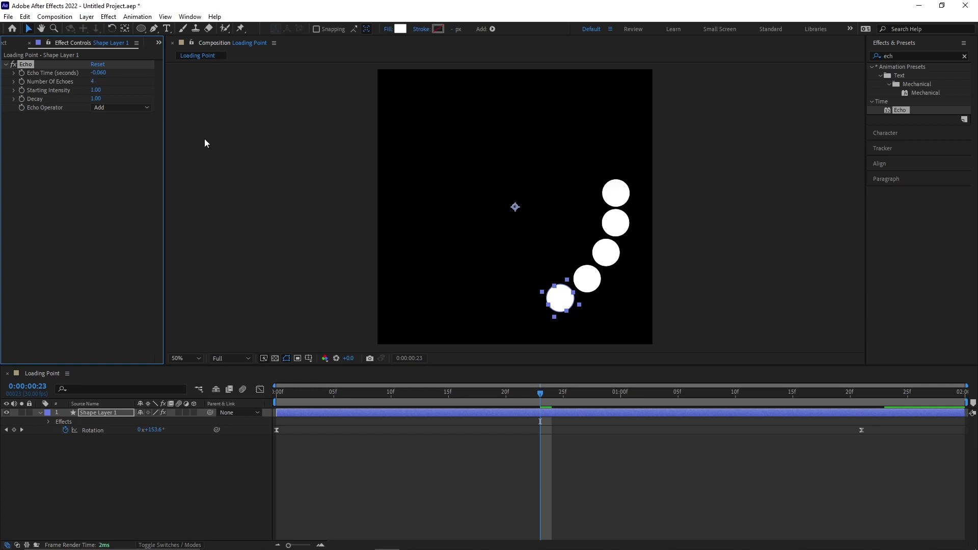
key(space)
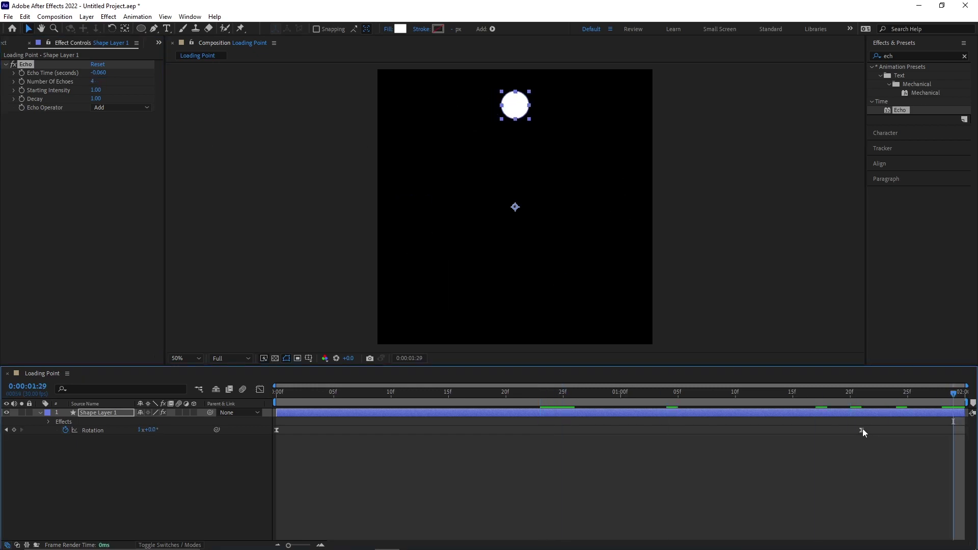
Move the final rotation keyframe slightly later and preview the spin.
mouse_move(862, 430)
mouse_down()
mouse_move(901, 431)
mouse_move(873, 429)
mouse_up()
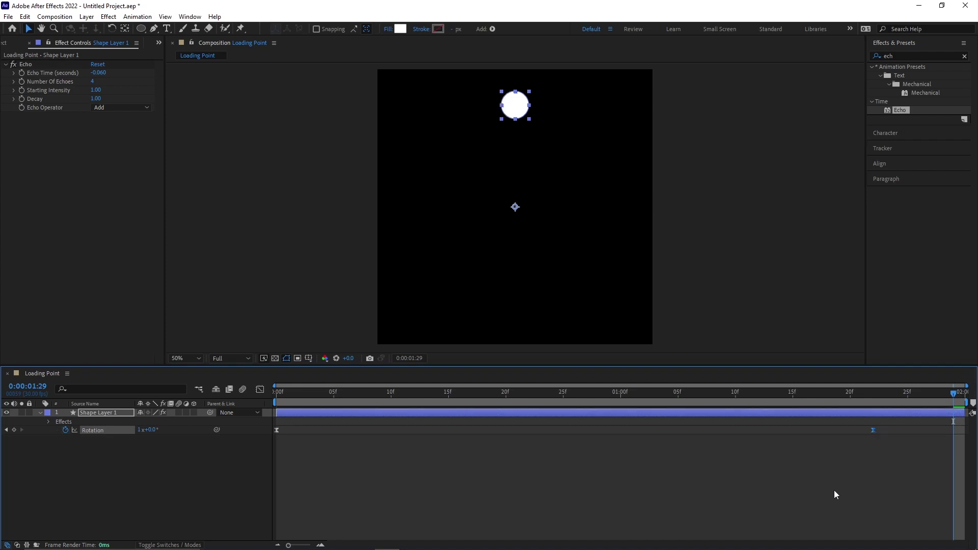
click(834, 491)
key(space)
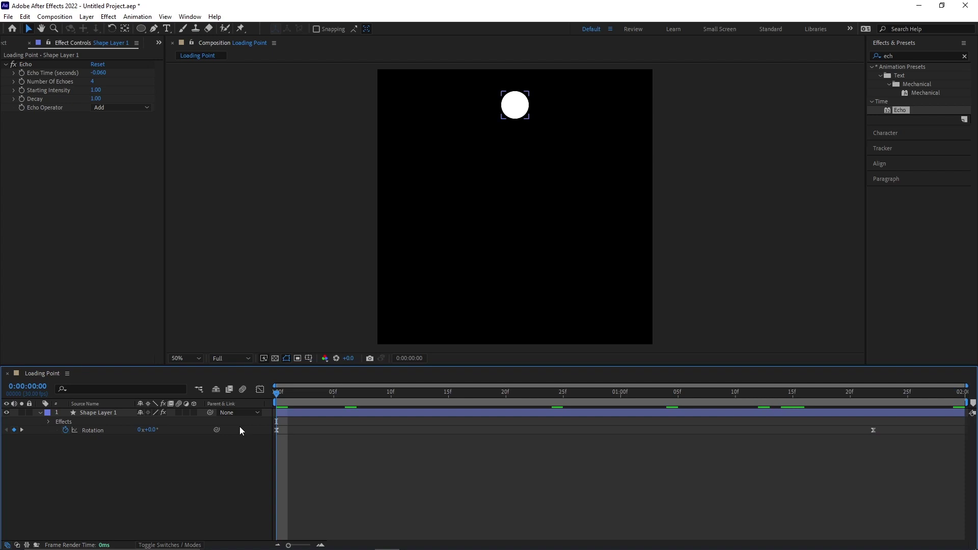
key(space)
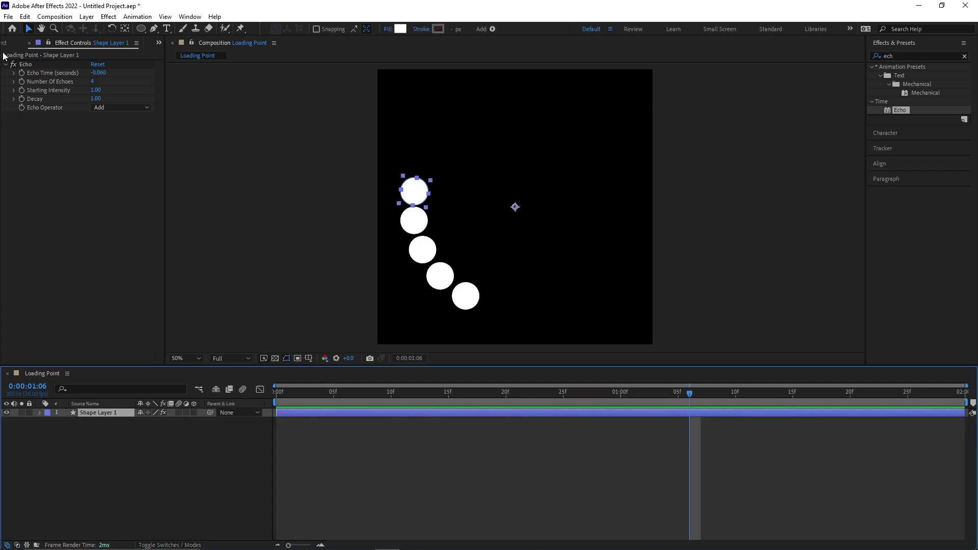
Start a new composition named 'Loading Screen' from the Project panel and clear its duration field.
click(11, 47)
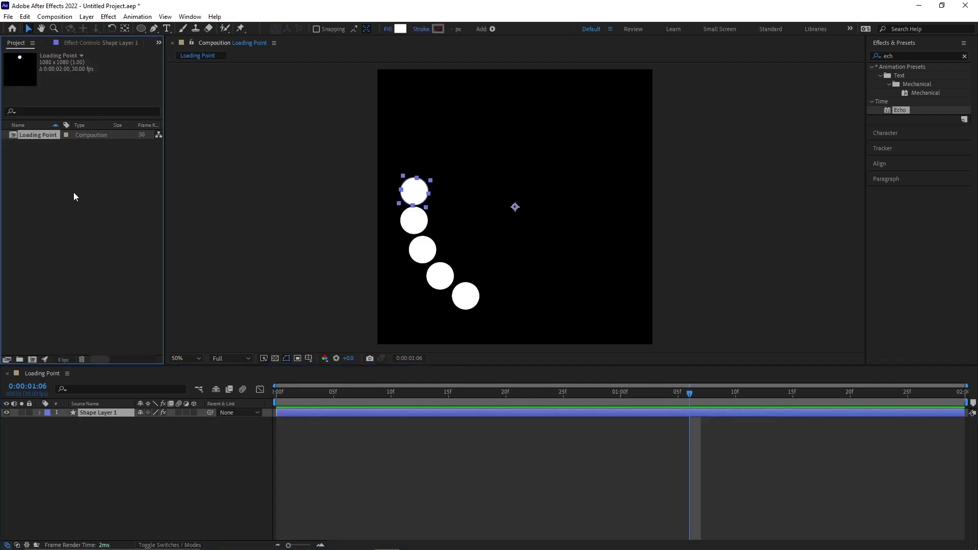
right_click(73, 193)
click(94, 204)
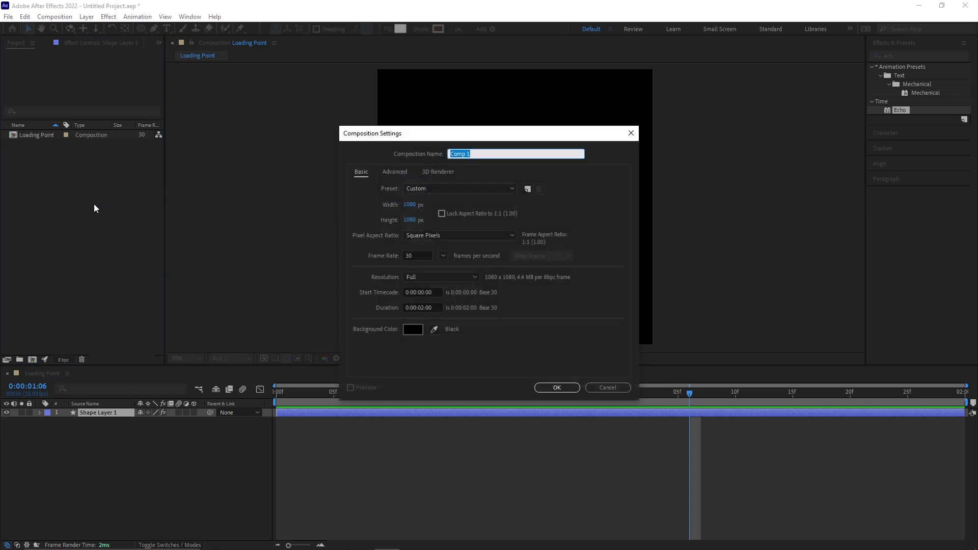
text(Loading Screen)
double_click(420, 308)
key(BackSpace)
Confirm the 10-second Loading Screen composition and place Loading Point into its timeline.
text(10)
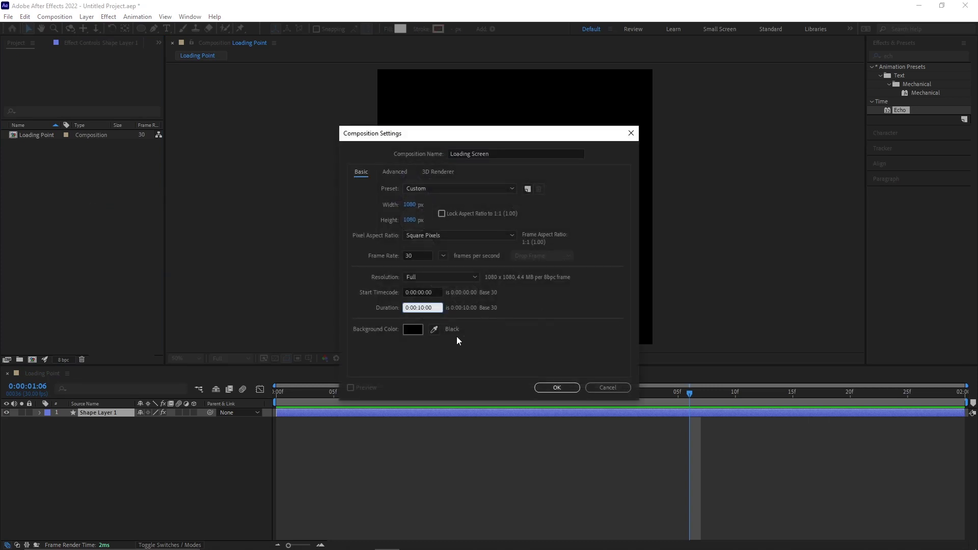
click(557, 387)
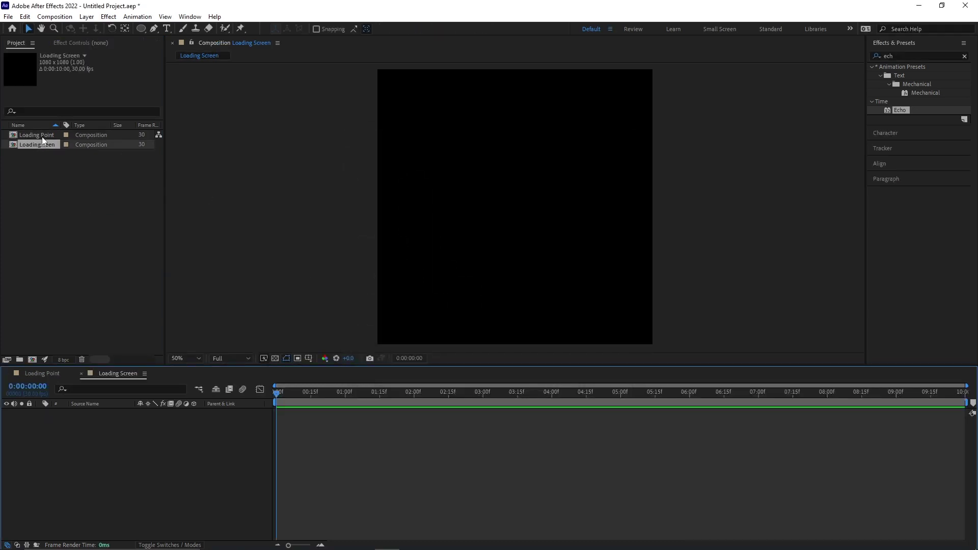
drag(41, 137, 111, 439)
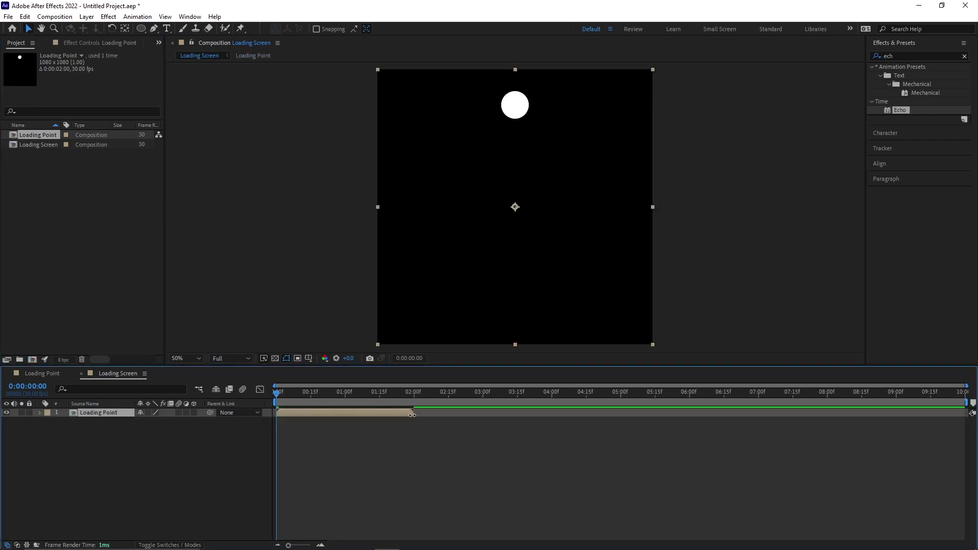
Enable time remapping with a loopOut("cycle",0) expression, lengthen the layer, and preview.
right_click(107, 416)
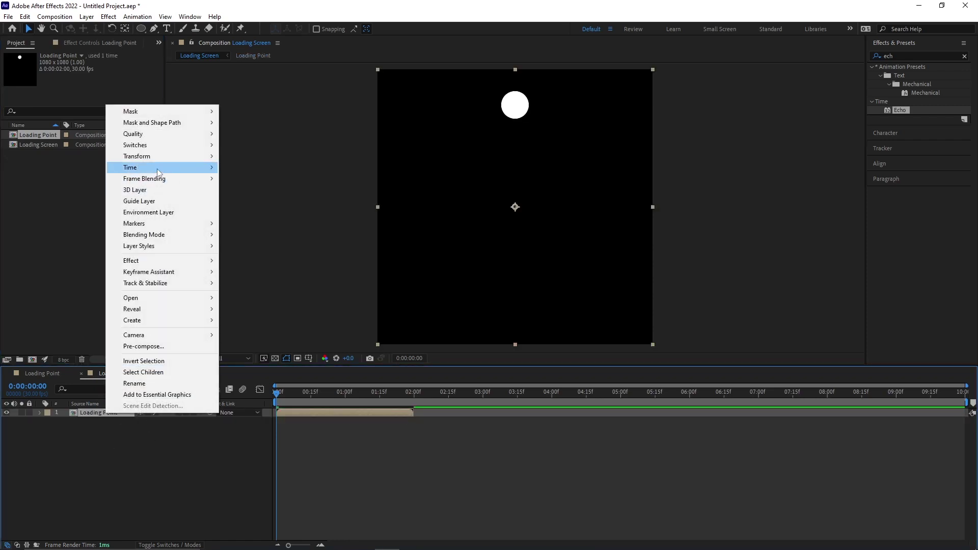
mouse_move(157, 171)
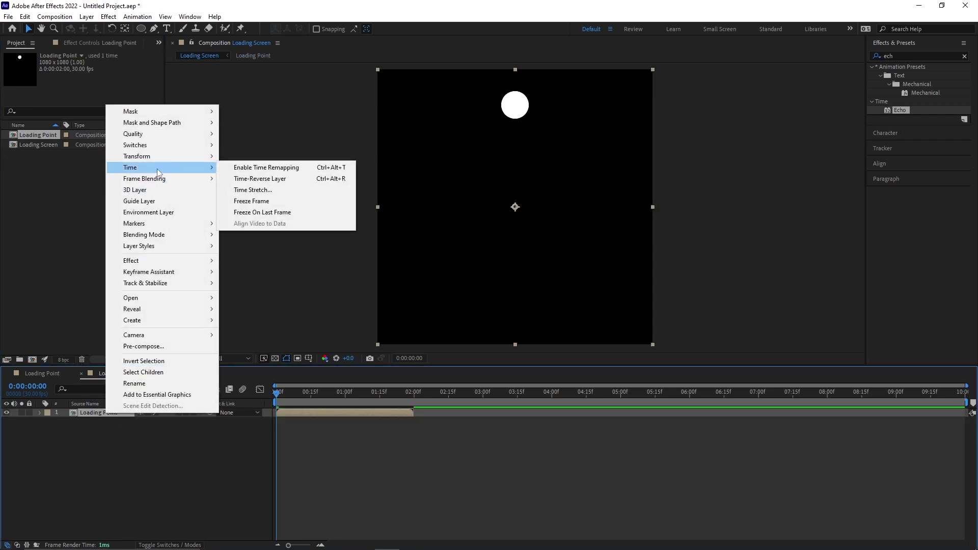
click(275, 167)
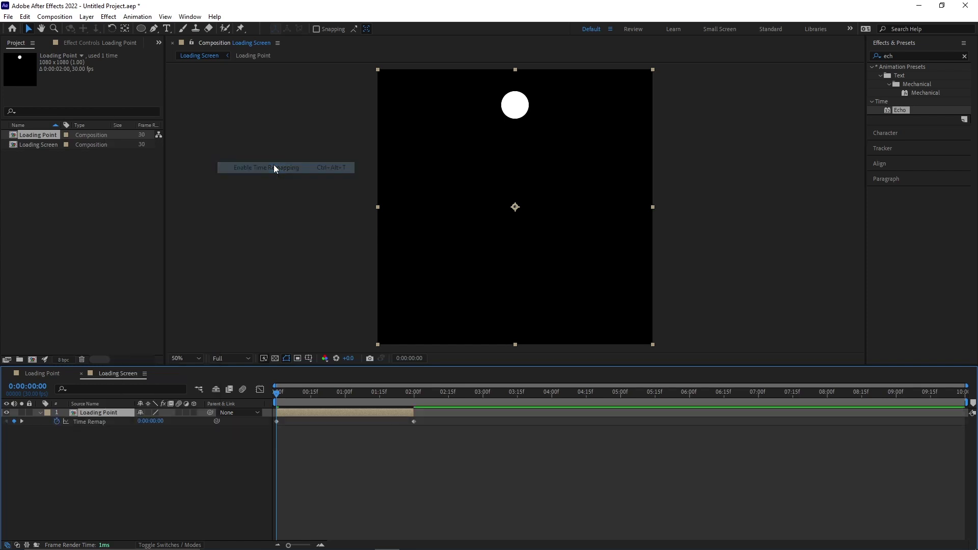
alt+click(56, 421)
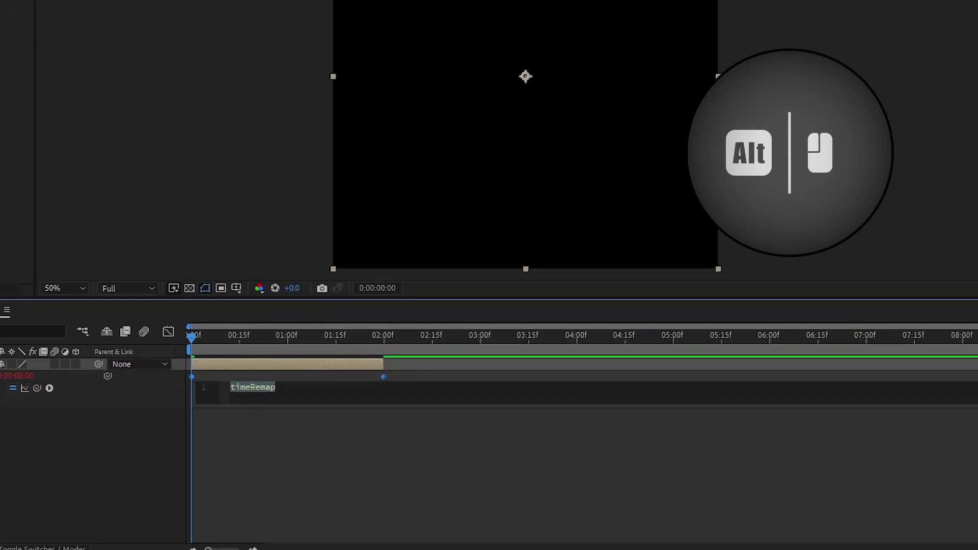
text(loop)
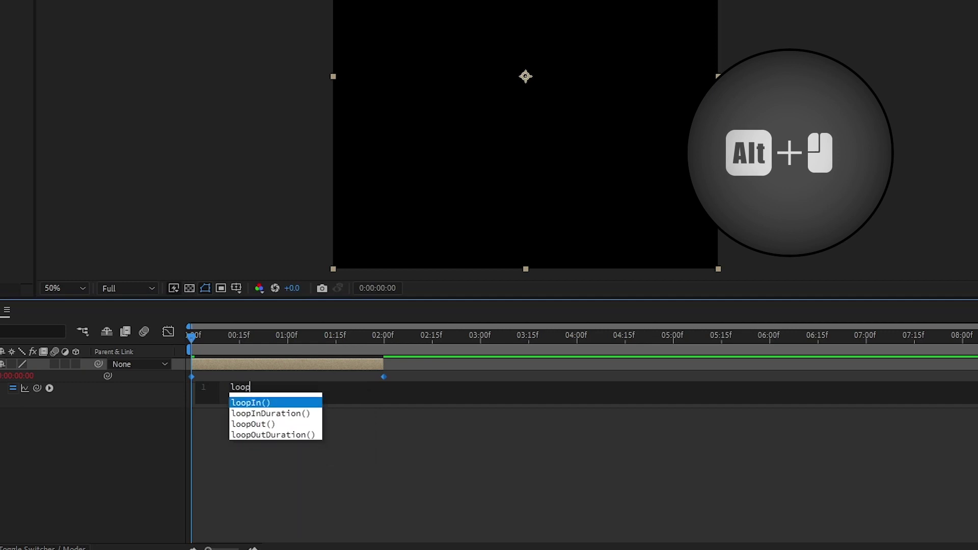
text(Out)
key(Return)
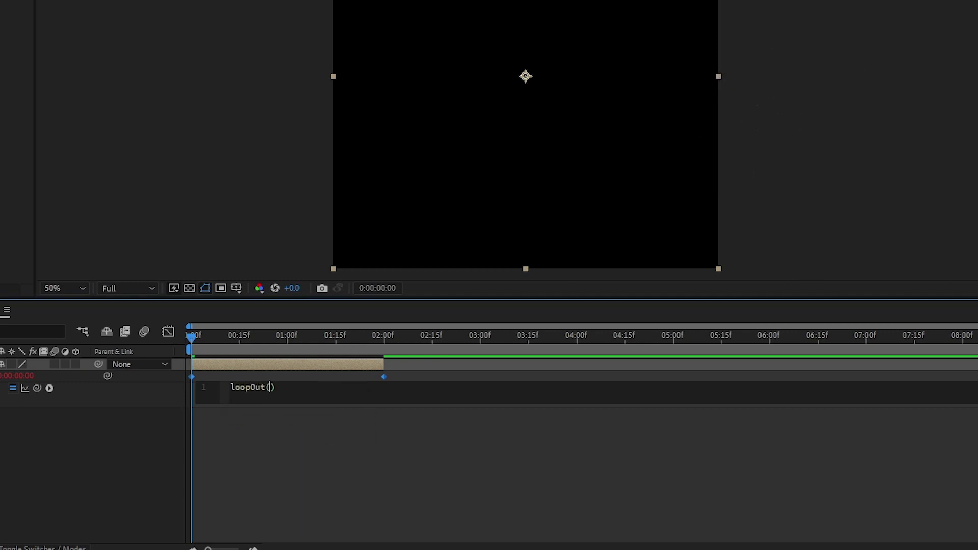
text(")
text(cycle)
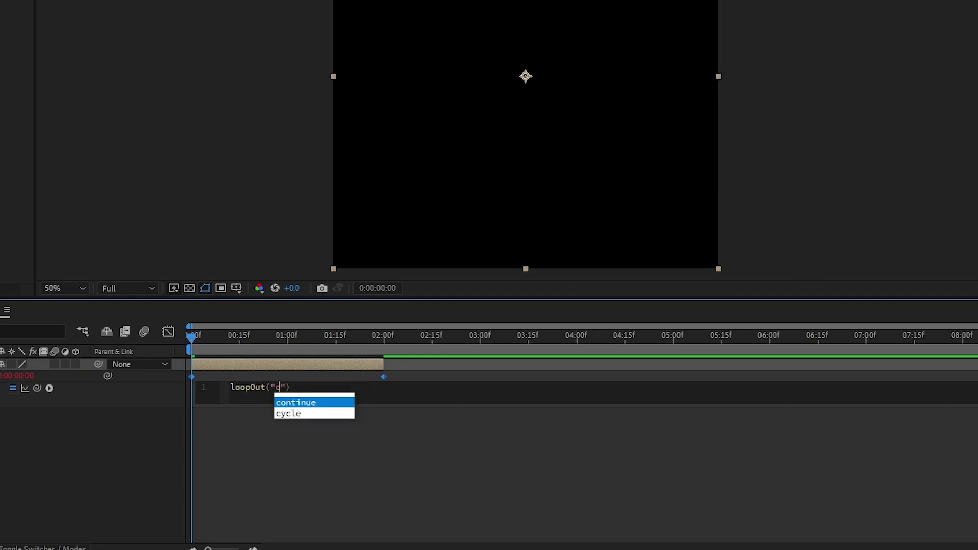
key(Right)
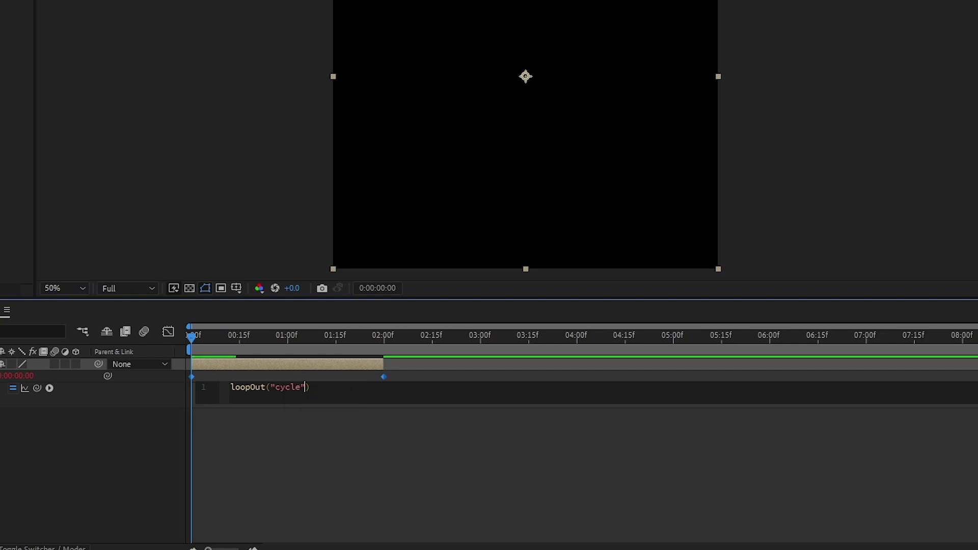
text(,)
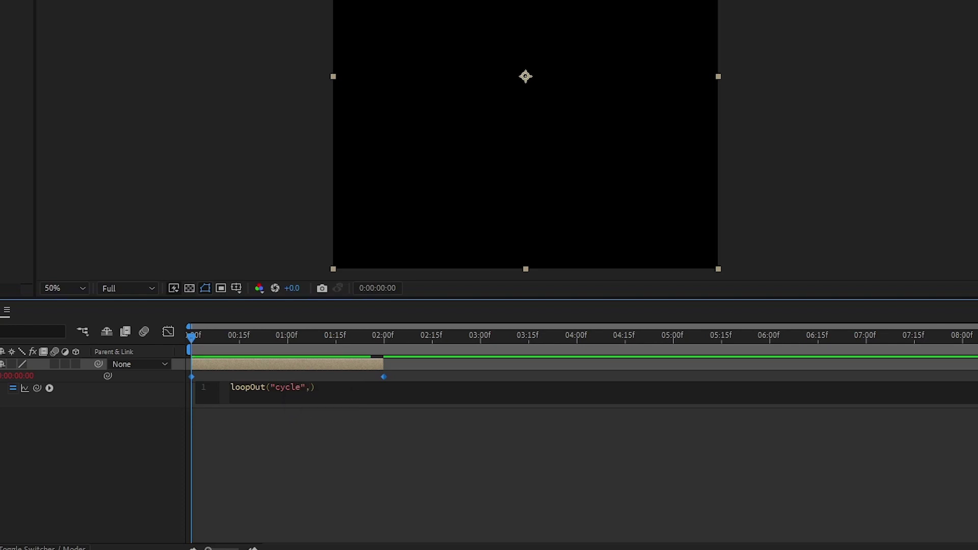
text(0)
drag(413, 413, 968, 438)
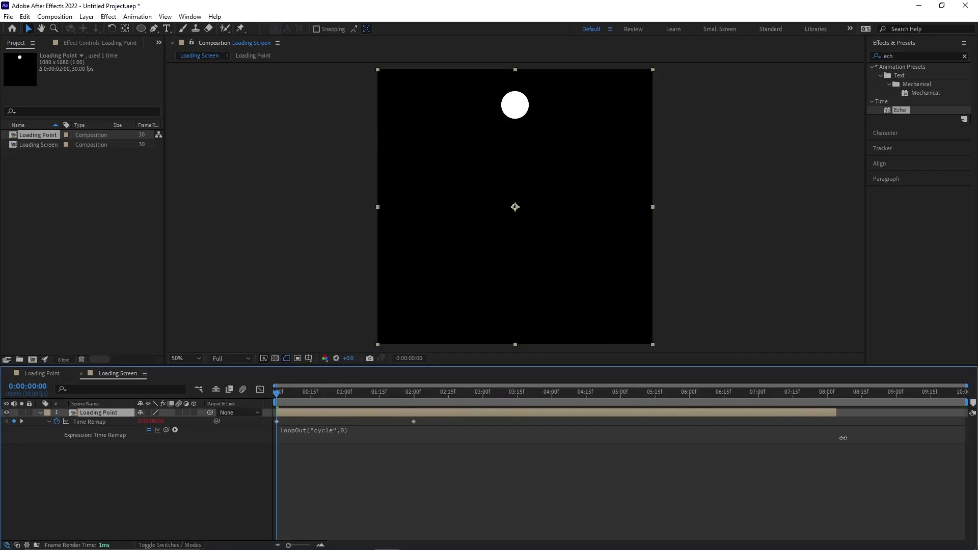
key(space)
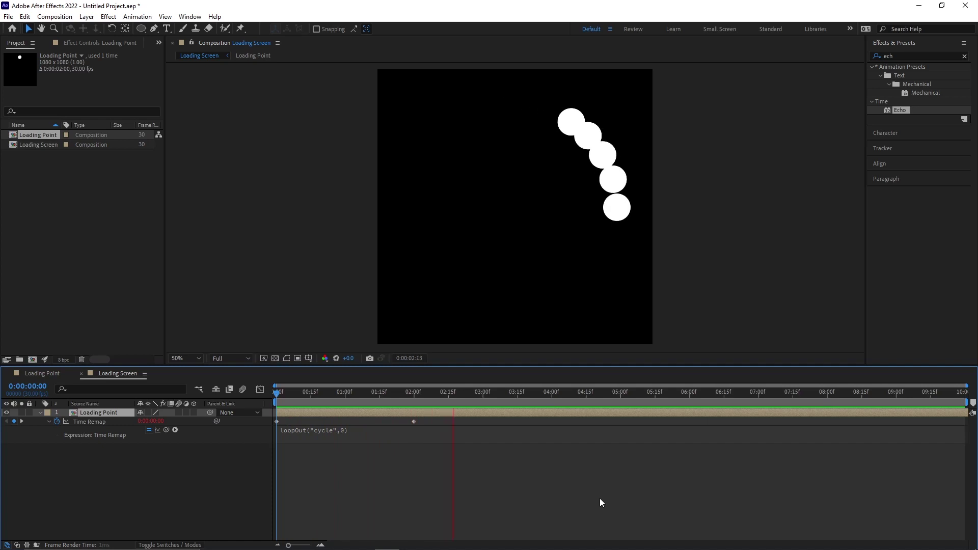
Create a text layer reading '100%' in the composition.
key(ctrl+t)
click(504, 210)
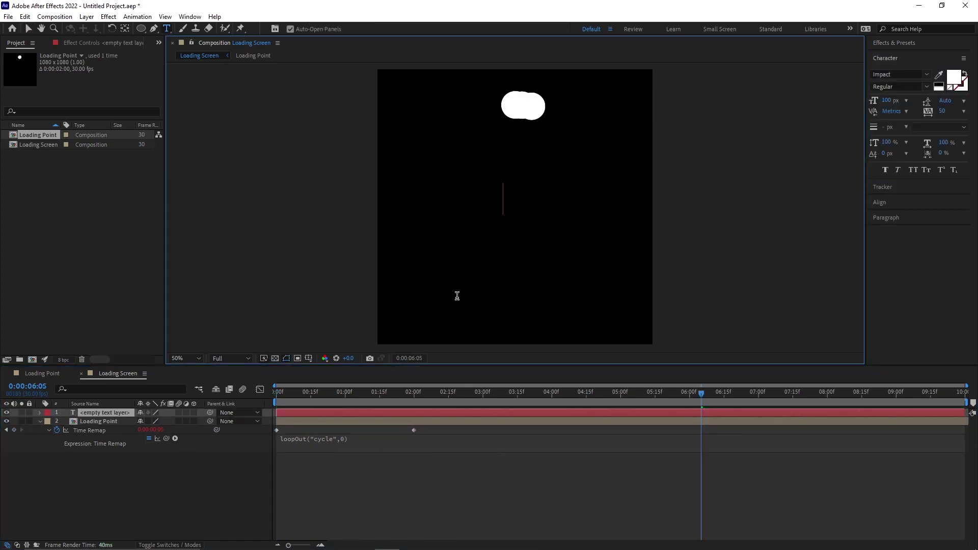
text(100)
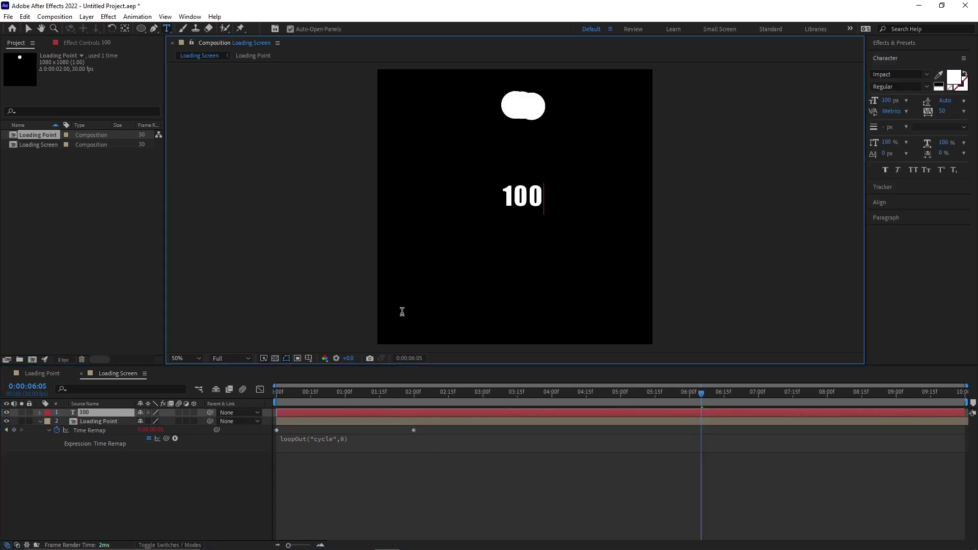
text(%)
Give Source Text the expression Math.round(time*(10/1))+"%" and scrub to check the count.
click(40, 412)
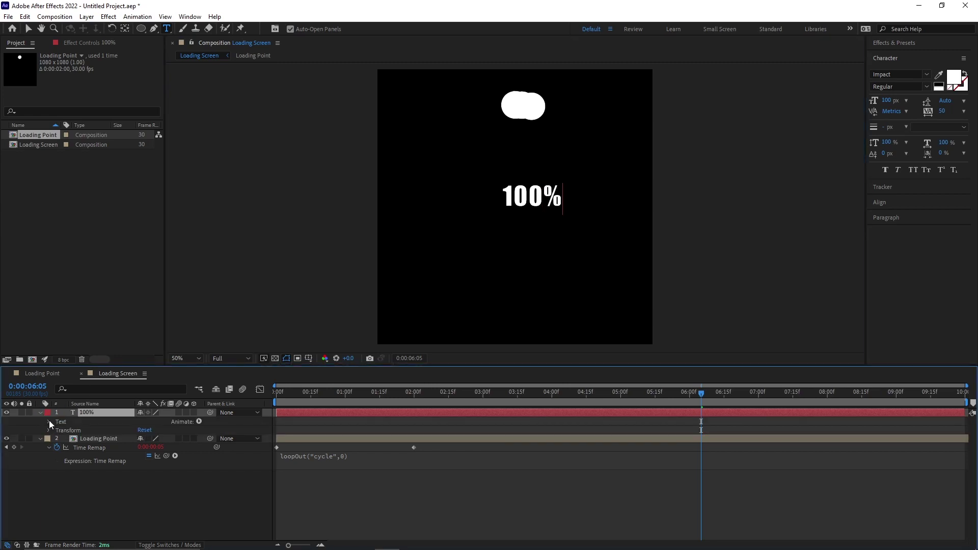
click(49, 422)
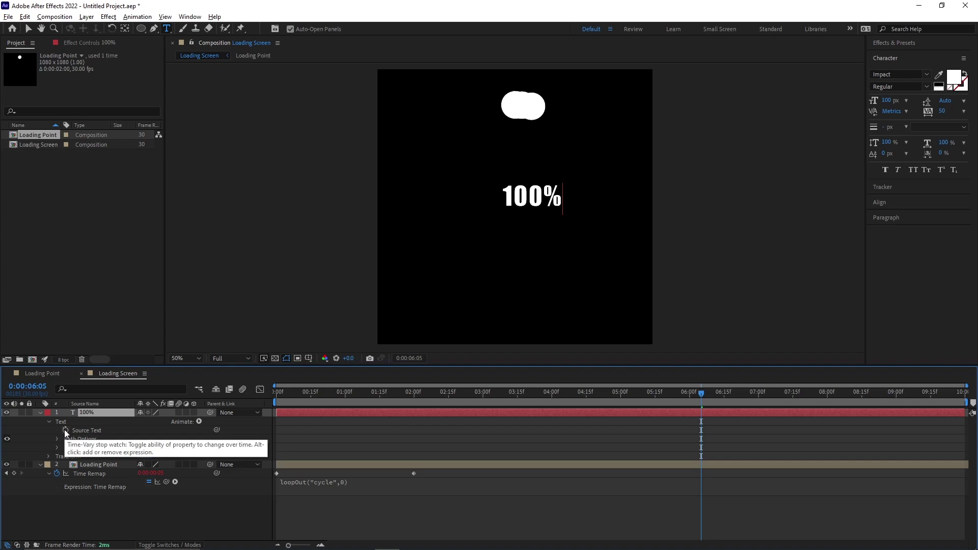
alt+click(65, 430)
text(Ma)
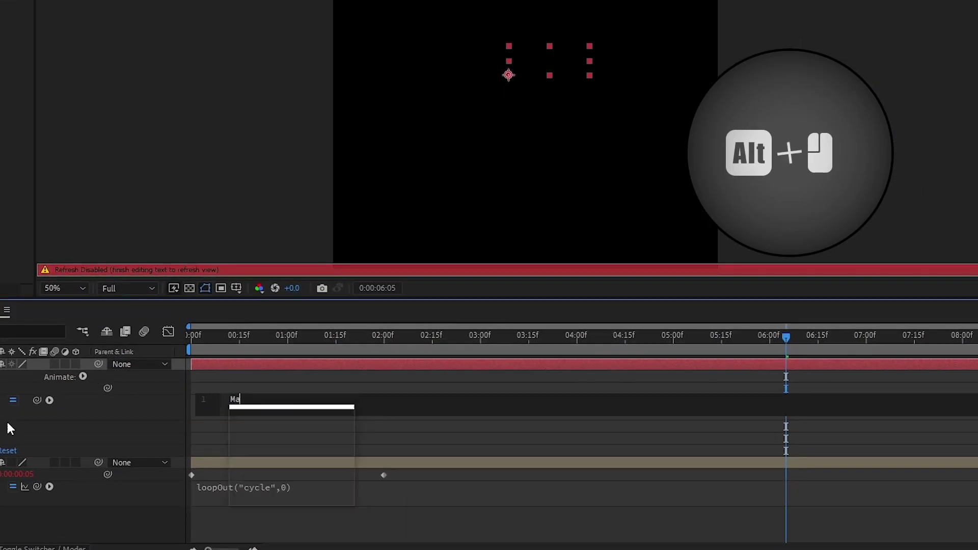
text(th.round)
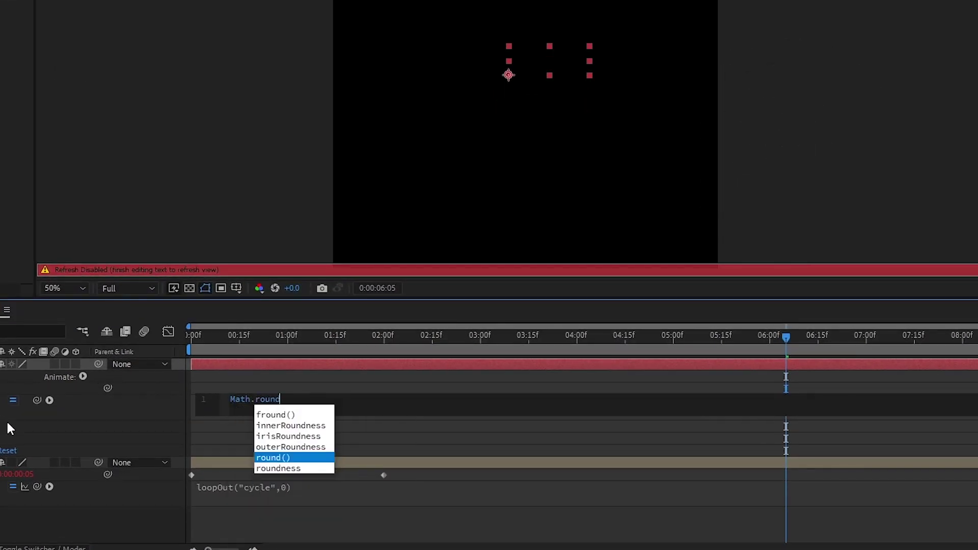
key(Return)
text(time)
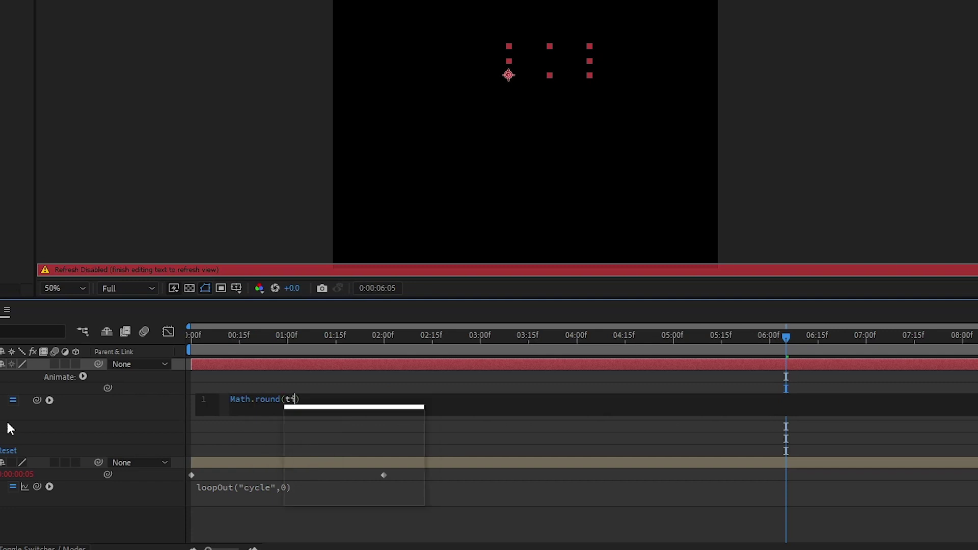
text(+)
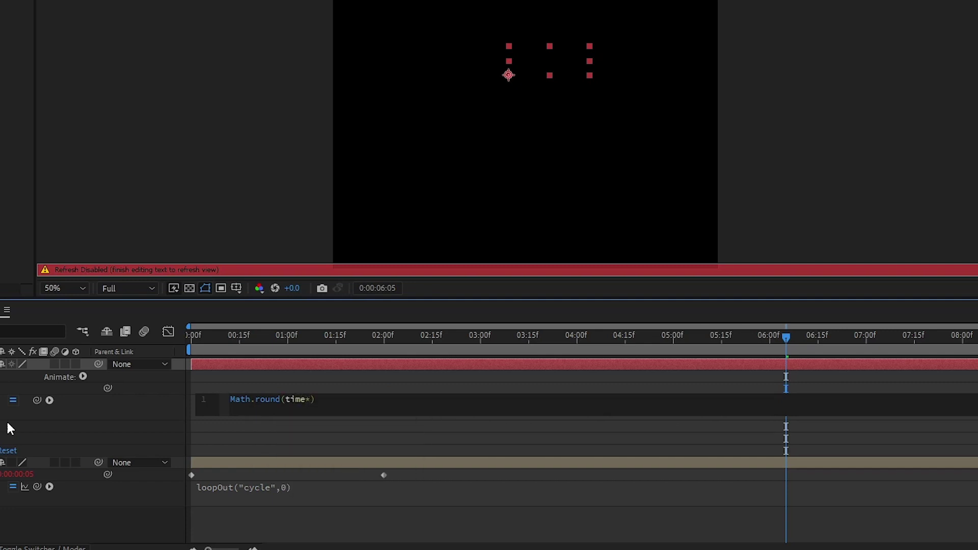
text((10/1)
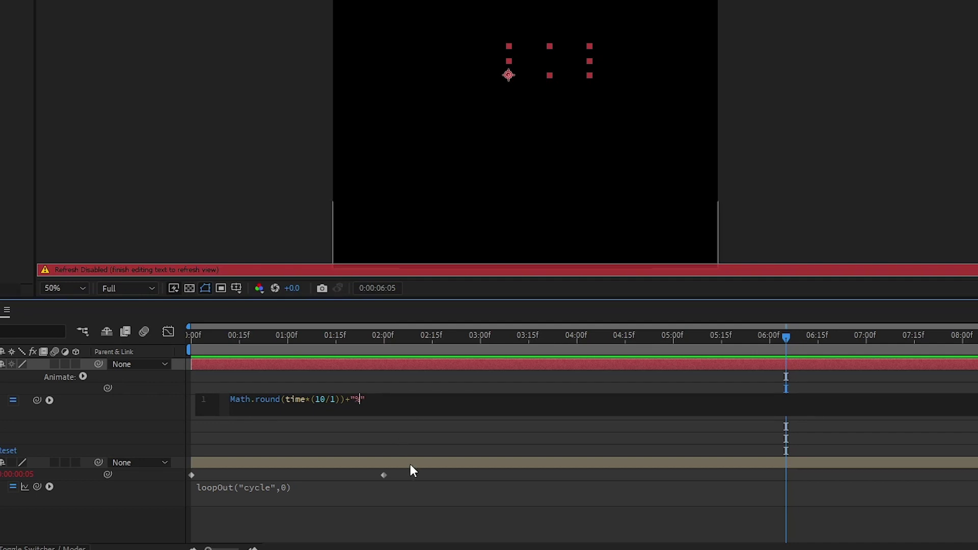
click(427, 442)
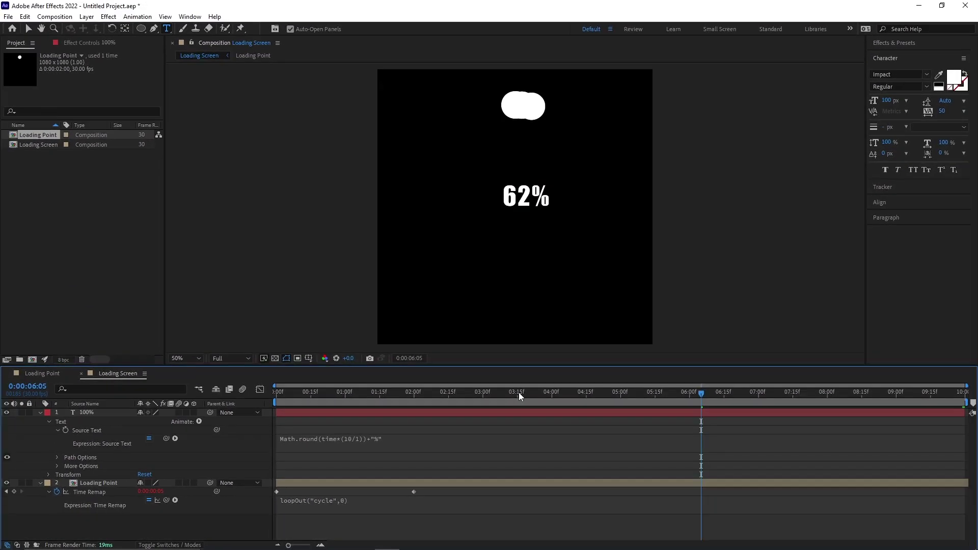
drag(530, 368, 963, 389)
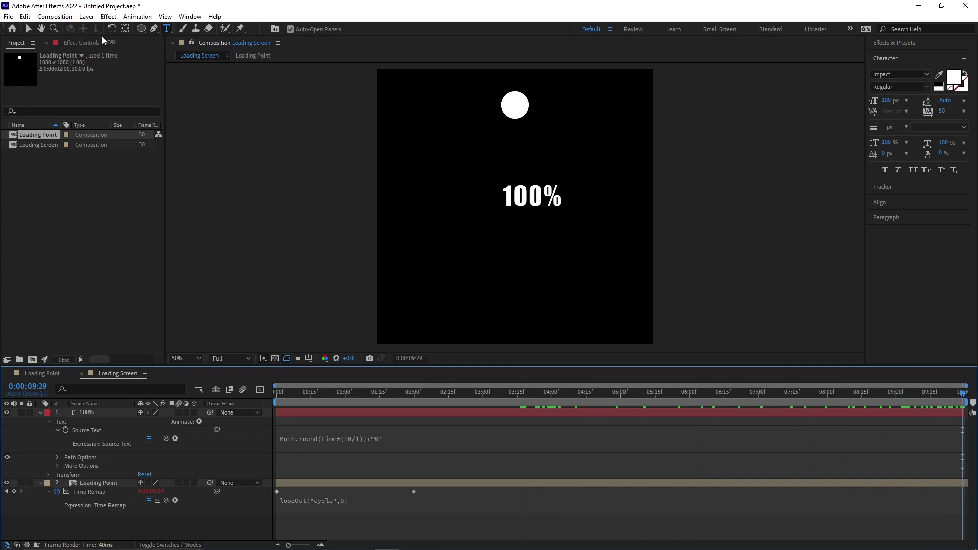
click(118, 417)
click(105, 414)
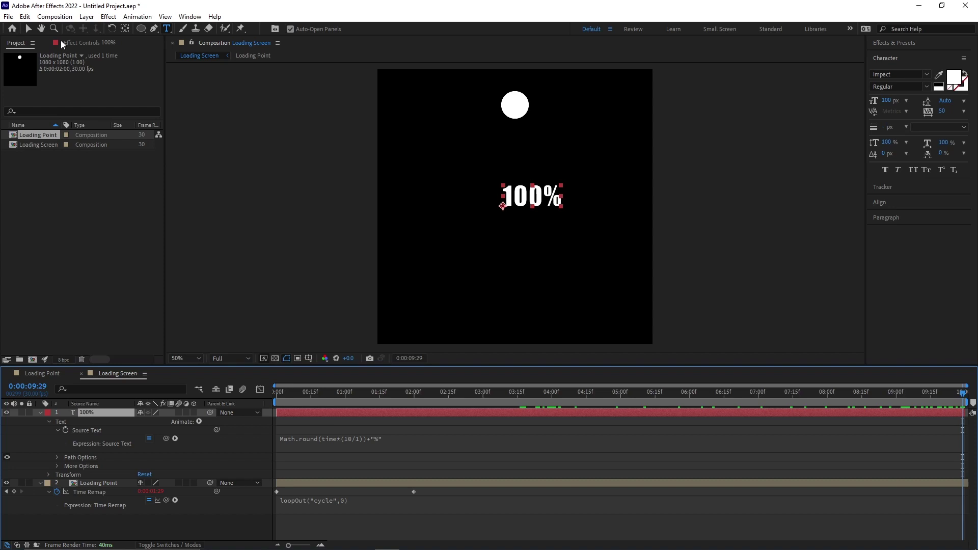
Centre the 100% text layer's anchor point on its content.
click(86, 17)
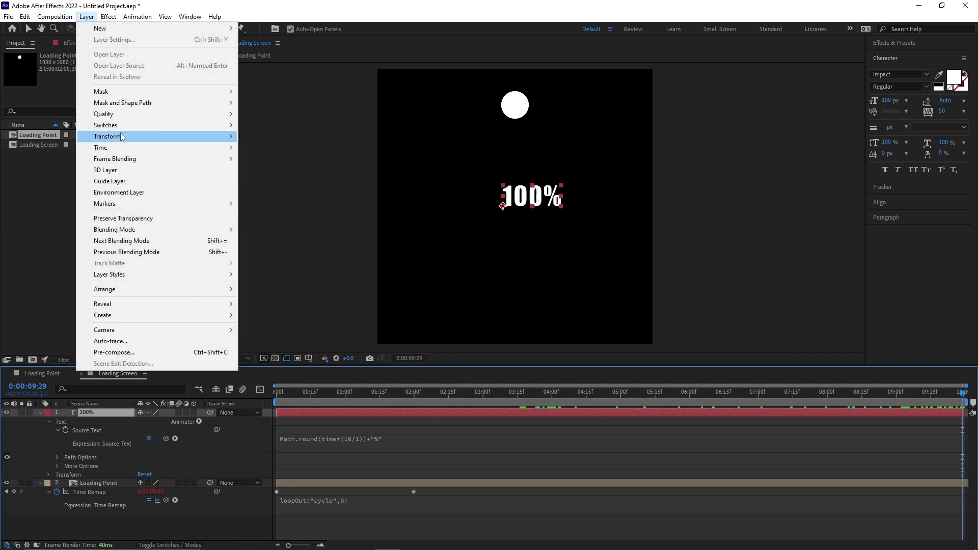
mouse_move(122, 137)
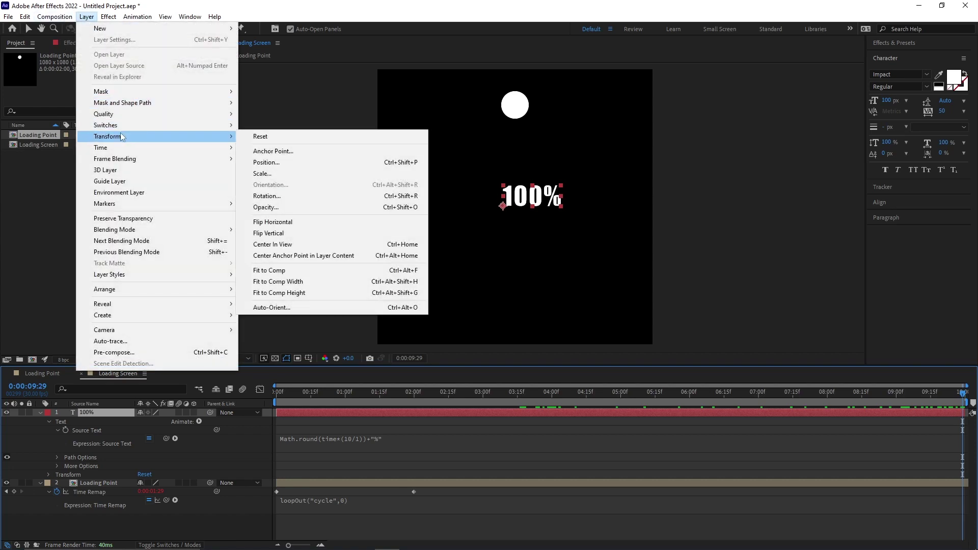
click(281, 258)
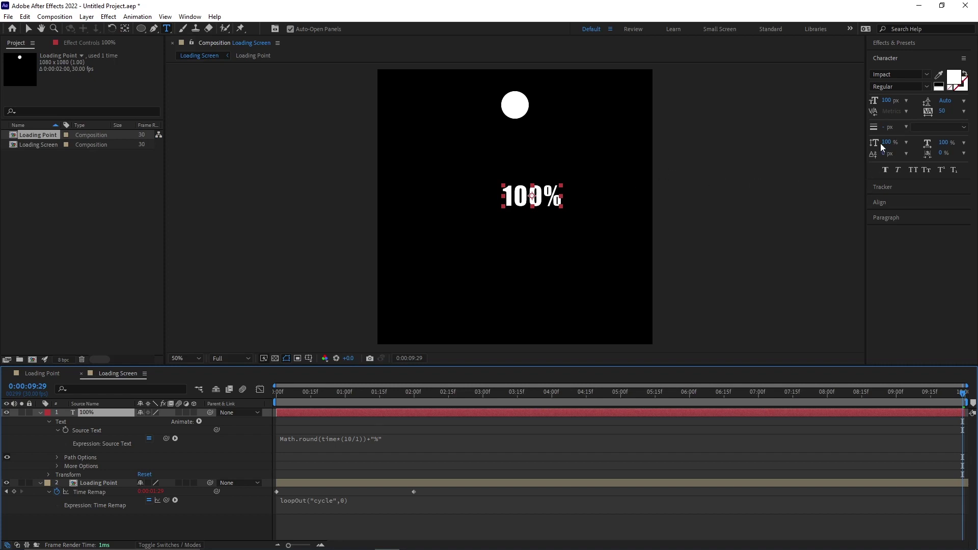
Align the percentage text to the horizontal and vertical centre of the composition.
click(910, 204)
click(189, 16)
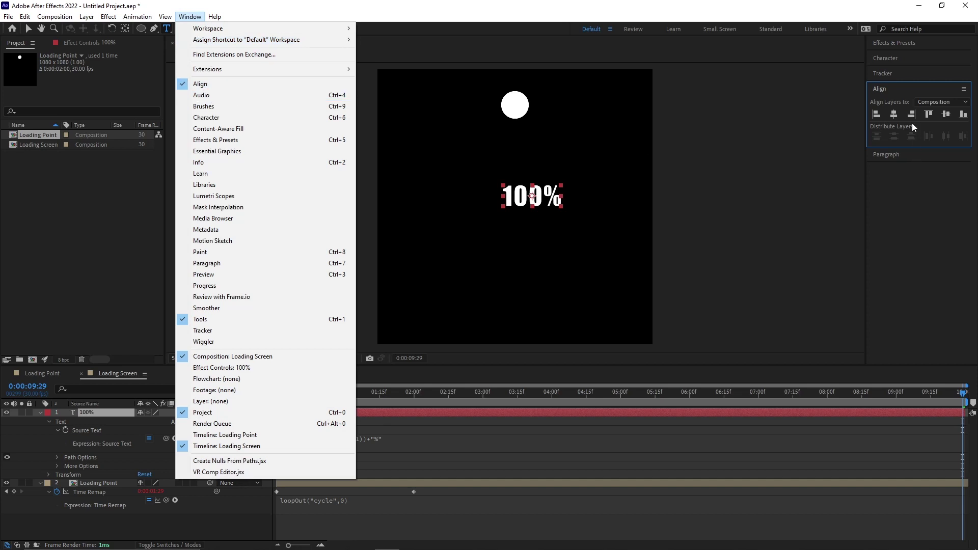
click(896, 117)
click(894, 115)
click(948, 117)
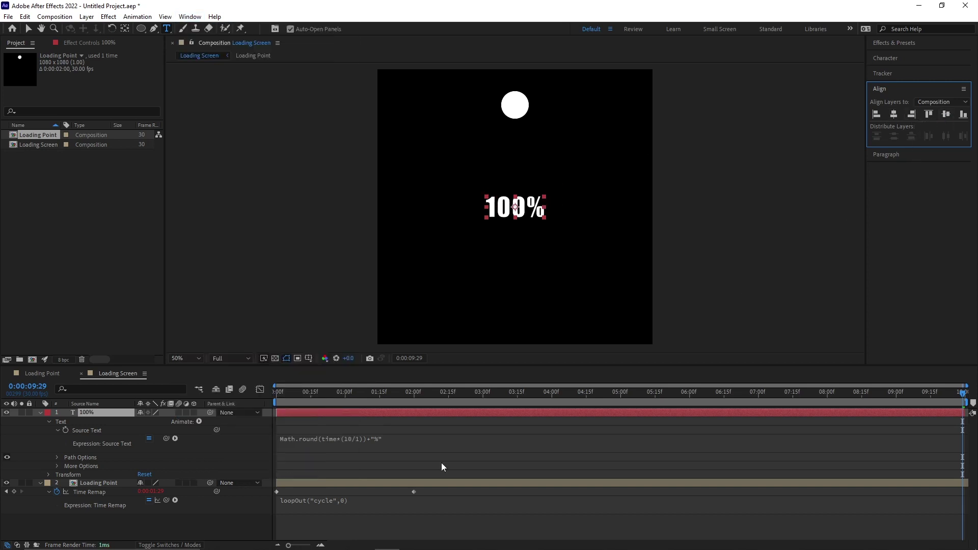